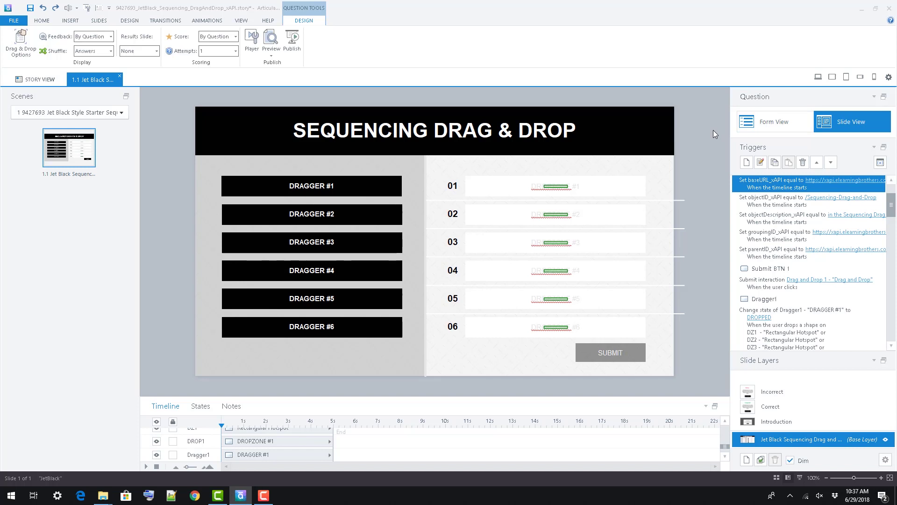
pyautogui.hotkey('ctrl', 'a')
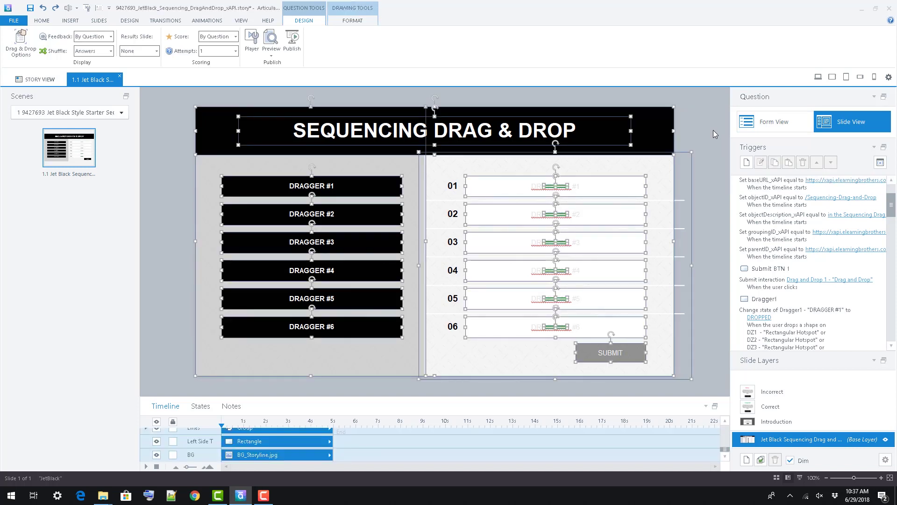
pyautogui.click(708, 170)
pyautogui.click(633, 184)
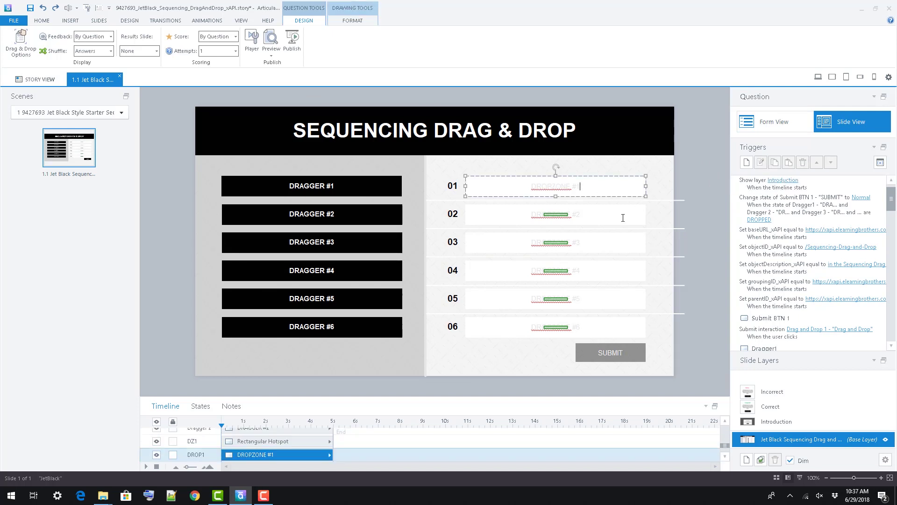
pyautogui.keyDown('shift'); pyautogui.click(621, 214); pyautogui.keyUp('shift')
pyautogui.keyDown('shift'); pyautogui.click(617, 242); pyautogui.keyUp('shift')
pyautogui.keyDown('shift'); pyautogui.click(611, 270); pyautogui.keyUp('shift')
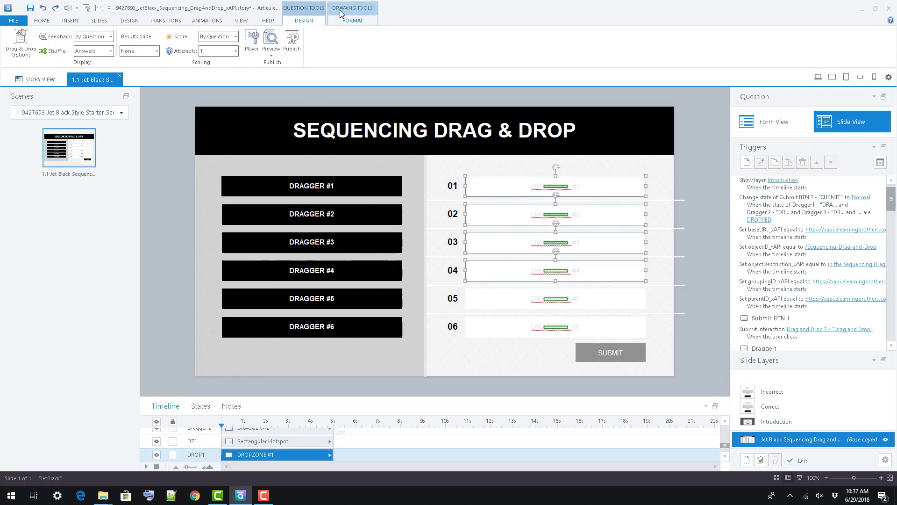
pyautogui.click(352, 21)
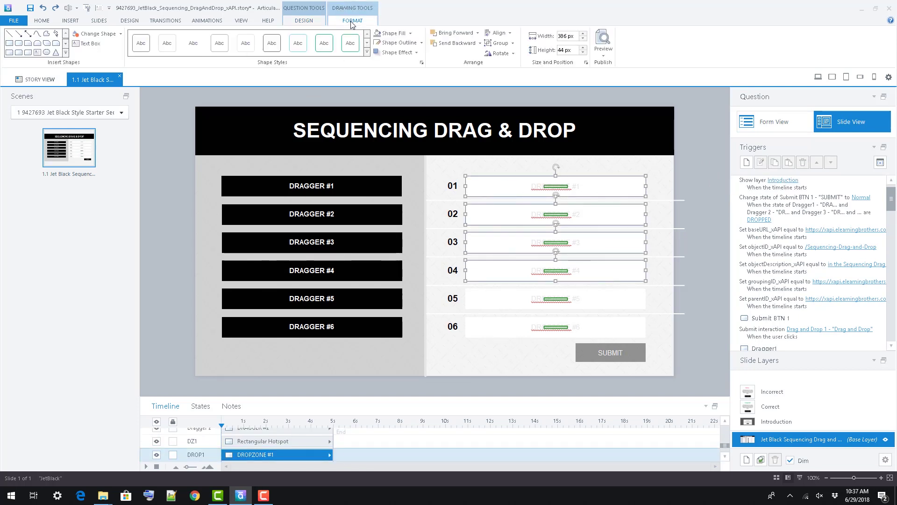
pyautogui.click(390, 35)
pyautogui.click(41, 20)
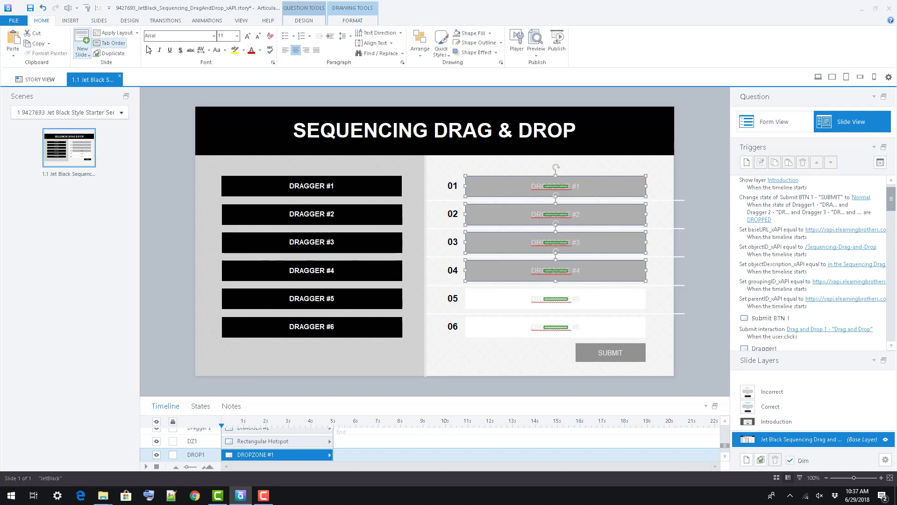
pyautogui.click(251, 50)
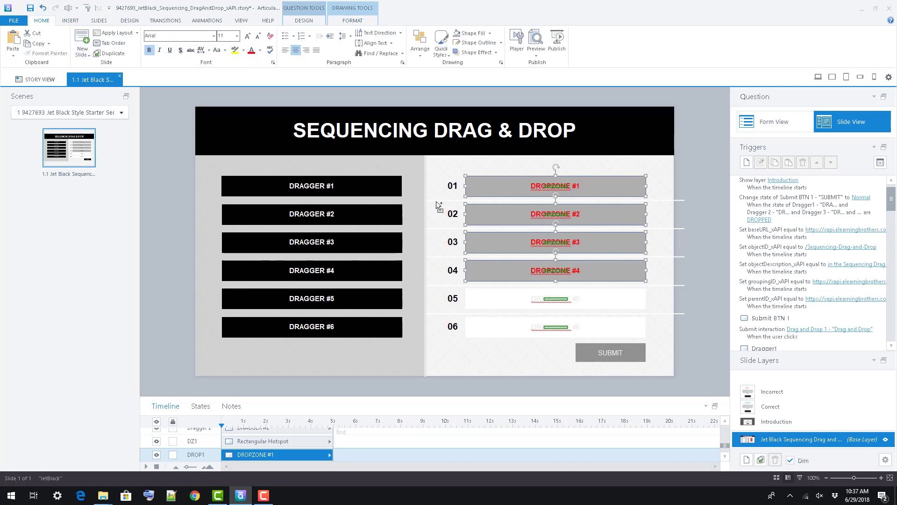
pyautogui.click(704, 211)
pyautogui.hotkey('ctrl', 'z')
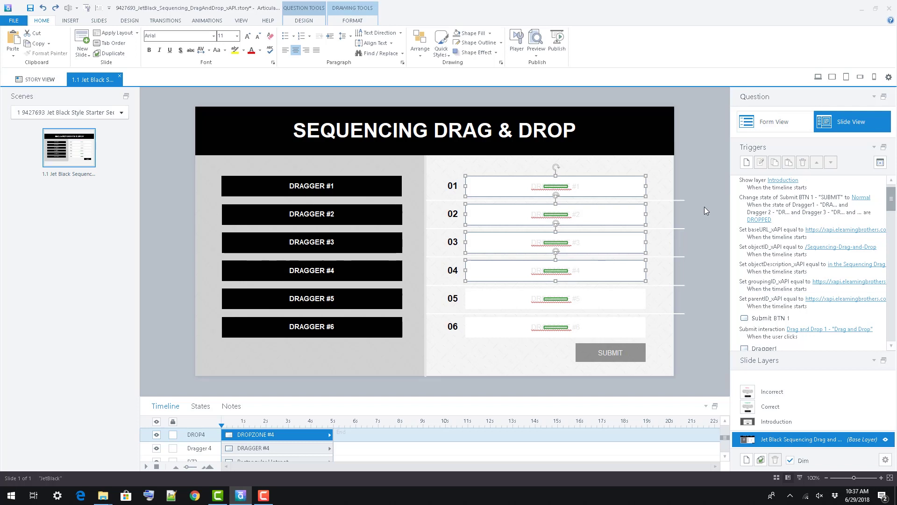
pyautogui.click(704, 211)
pyautogui.click(750, 130)
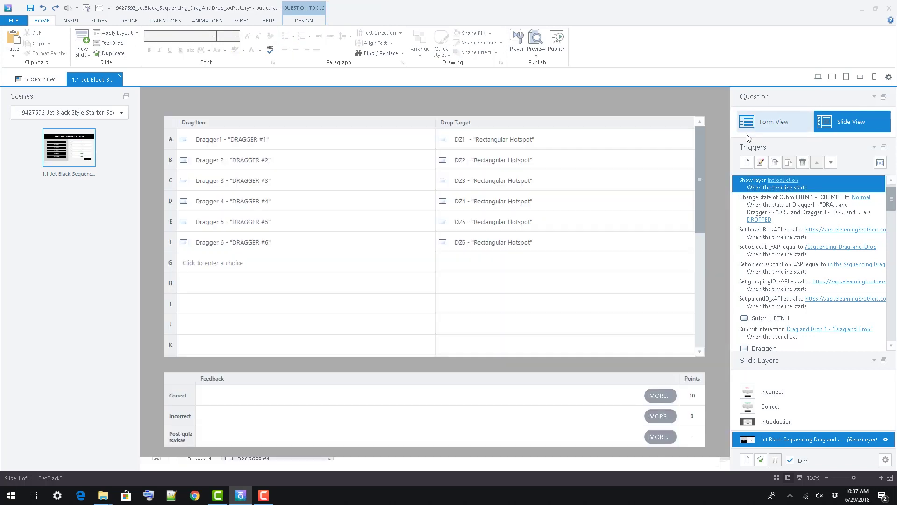
pyautogui.click(572, 138)
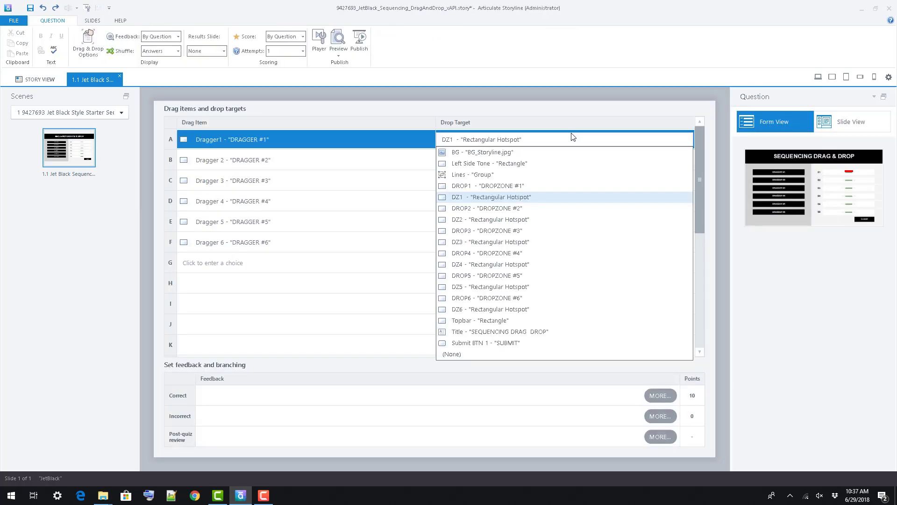
pyautogui.click(575, 119)
pyautogui.click(851, 125)
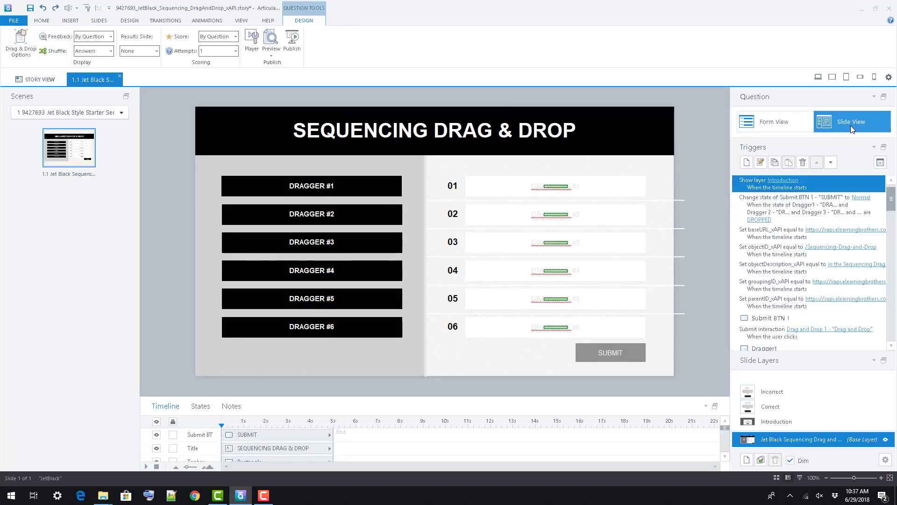
pyautogui.click(350, 319)
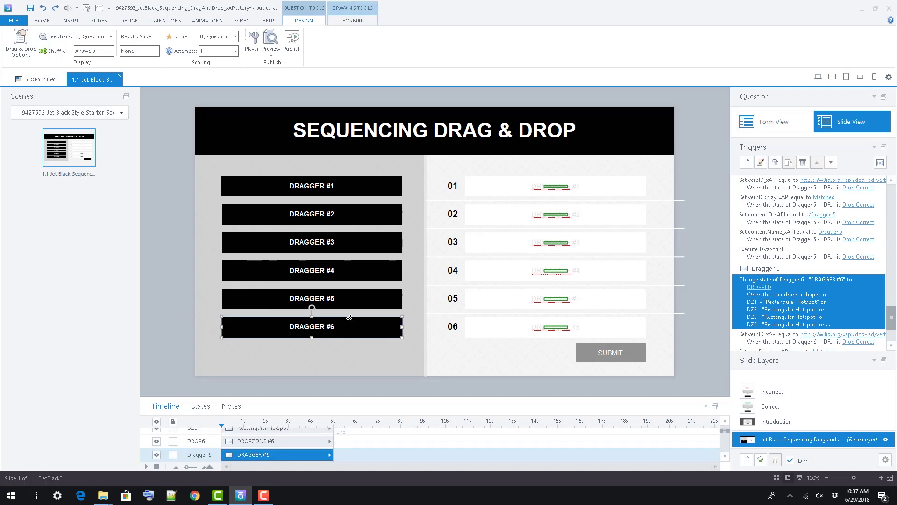
pyautogui.press('Delete')
pyautogui.click(444, 277)
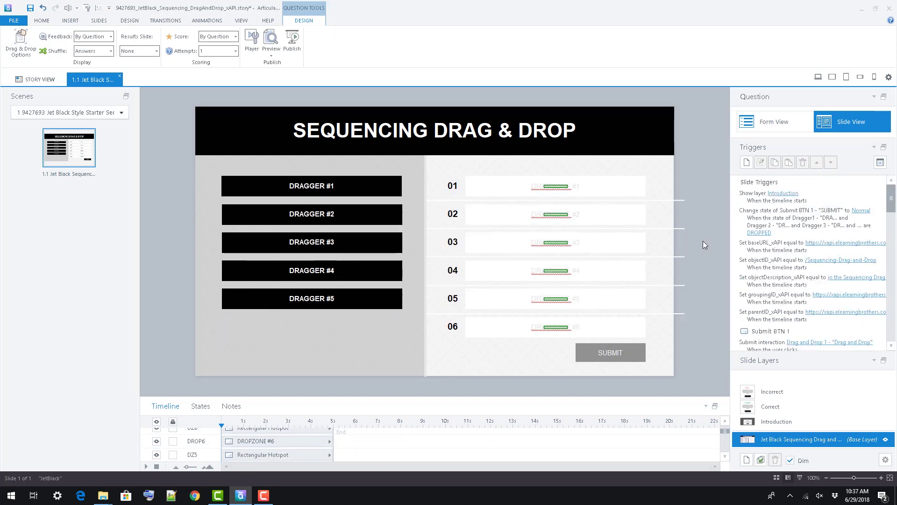
pyautogui.hotkey('ctrl', 'z')
pyautogui.scroll(3, 830, 286)
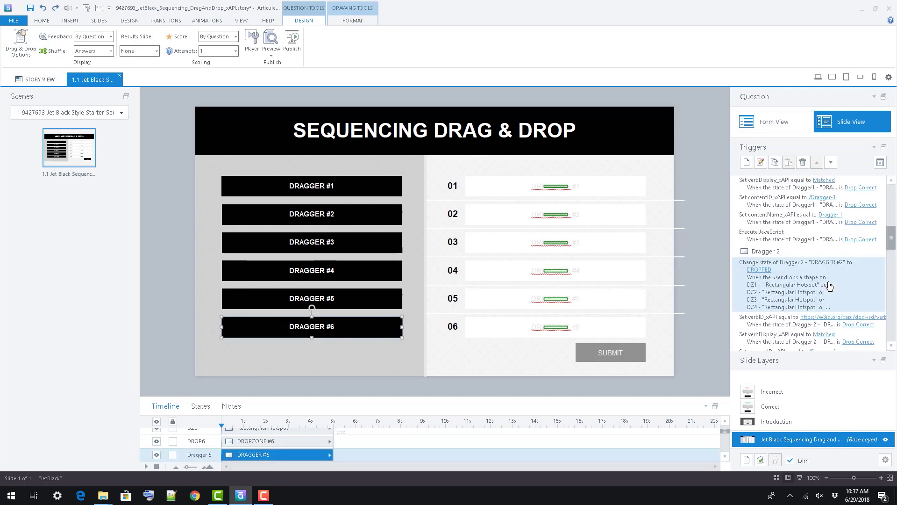
pyautogui.scroll(3, 830, 286)
pyautogui.scroll(2, 829, 287)
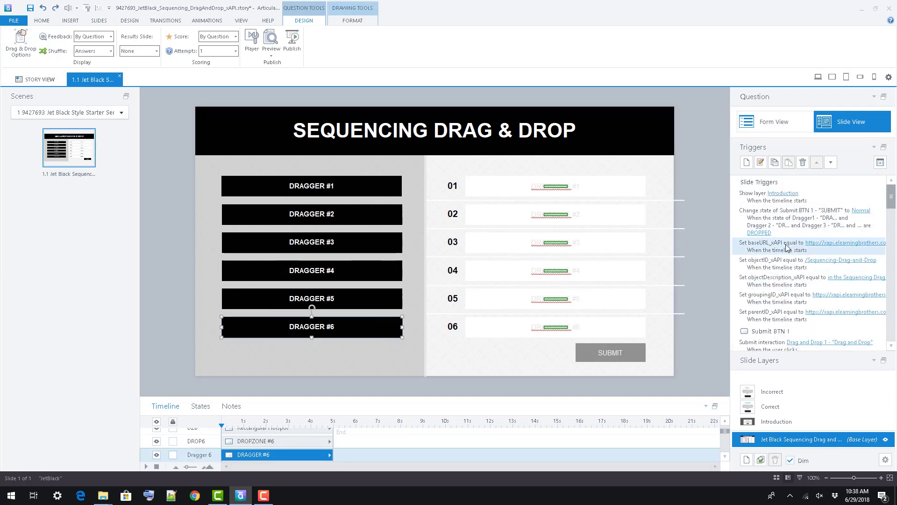
pyautogui.click(786, 247)
pyautogui.click(767, 266)
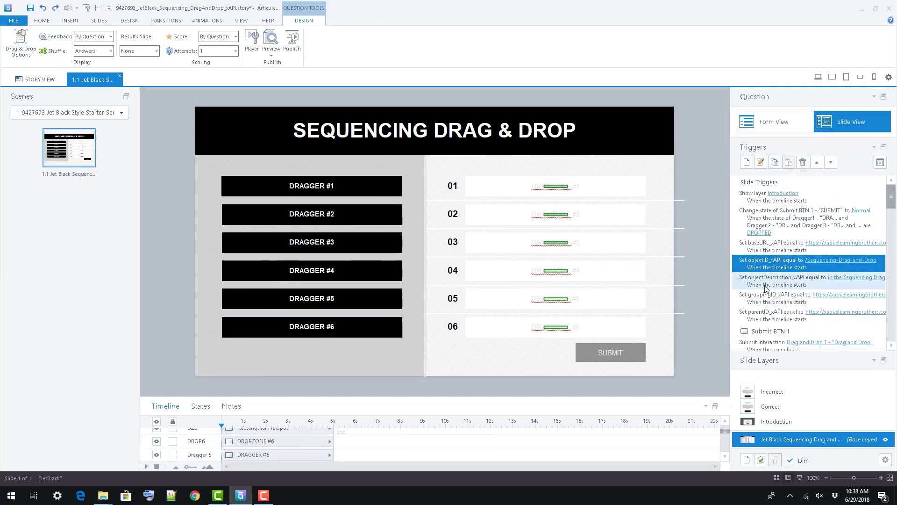
pyautogui.press('Down')
pyautogui.press('Down')
pyautogui.press('Down')
pyautogui.scroll(-1, 774, 285)
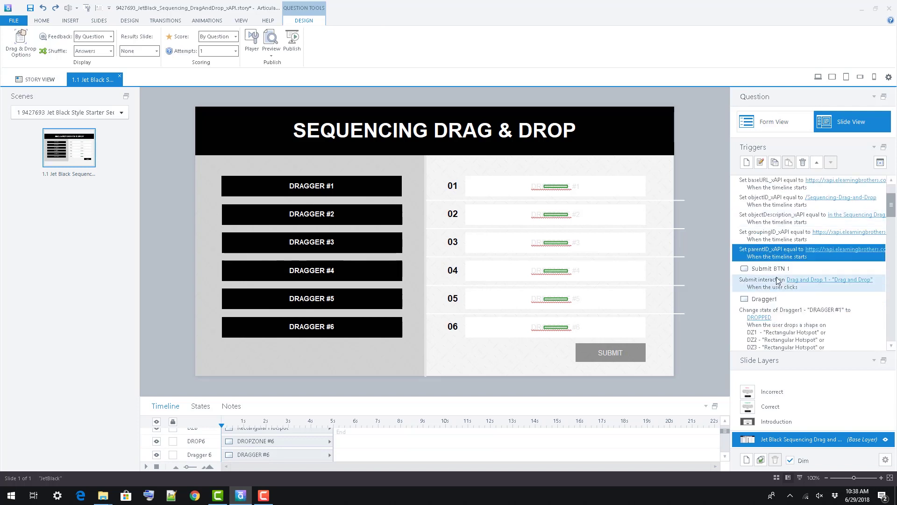
pyautogui.scroll(-1, 776, 280)
pyautogui.scroll(-1, 777, 284)
pyautogui.scroll(-1, 777, 287)
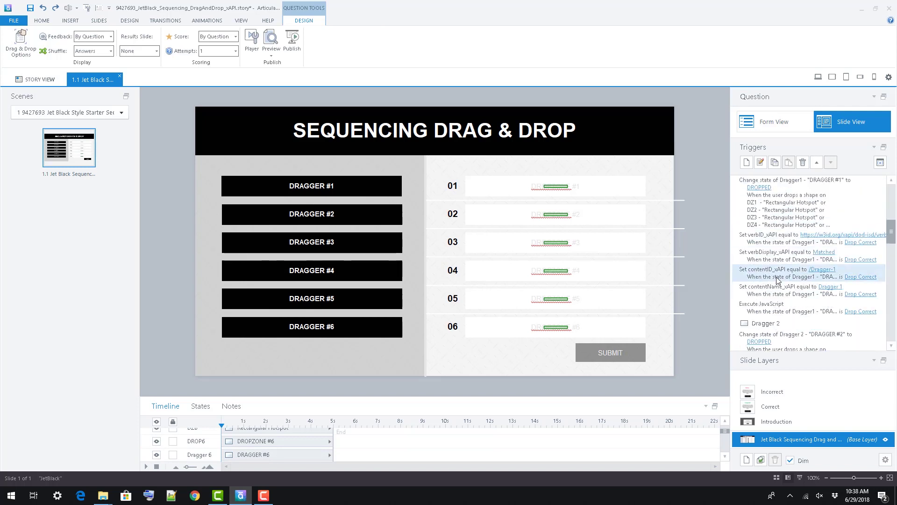
pyautogui.click(778, 306)
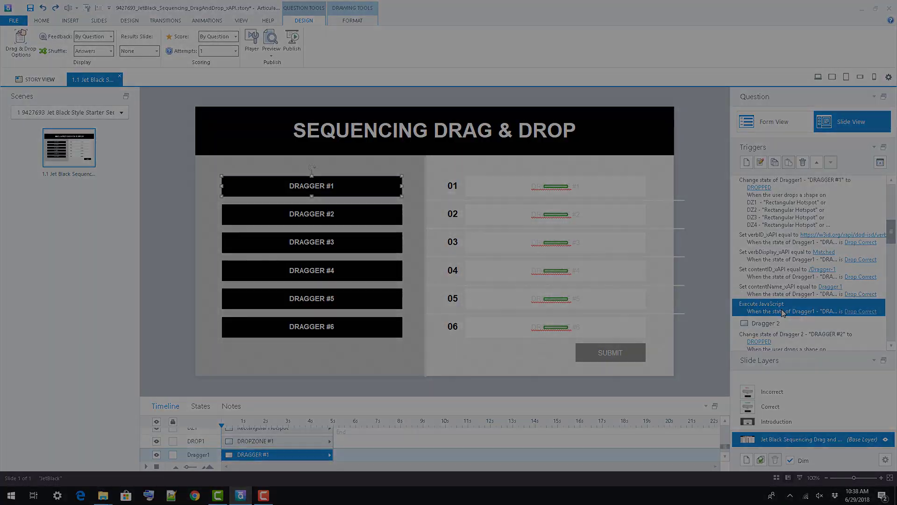